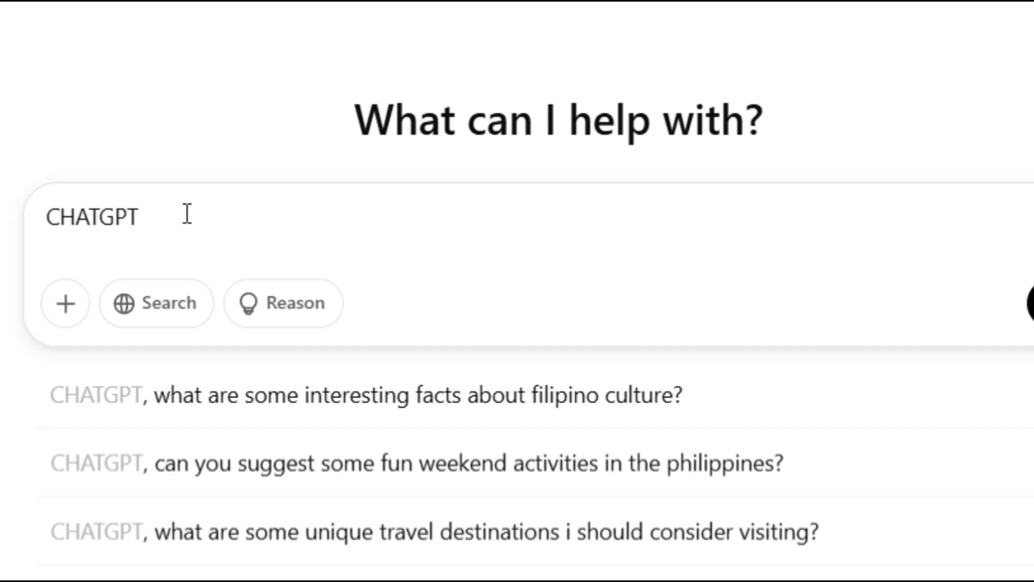
text( FOR YOUR THUMBN)
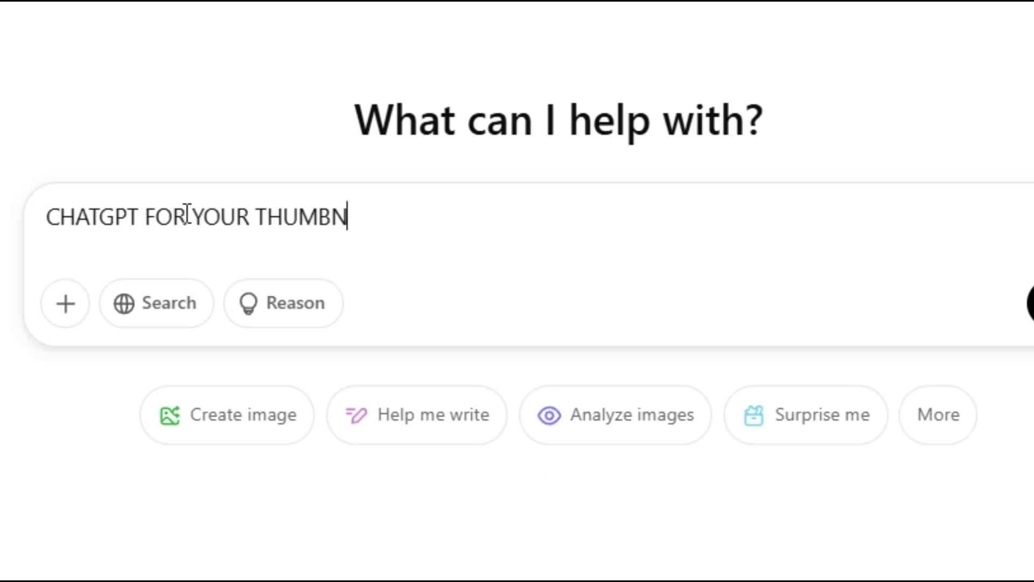
text(AIL IDE)
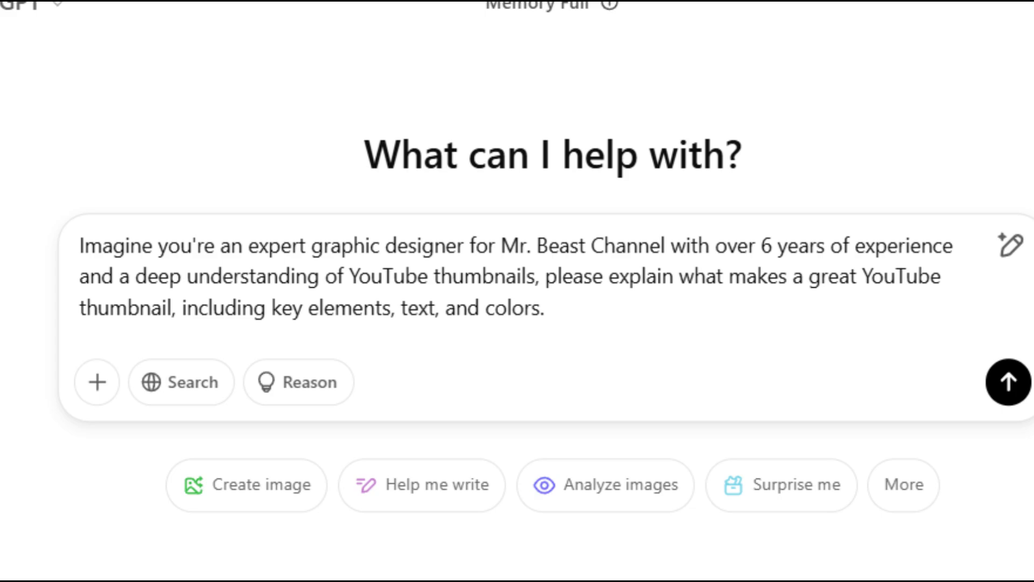
Step: Send ChatGPT the request for the key elements of great thumbnails
key(Return)
scroll(849, 310, down, 5)
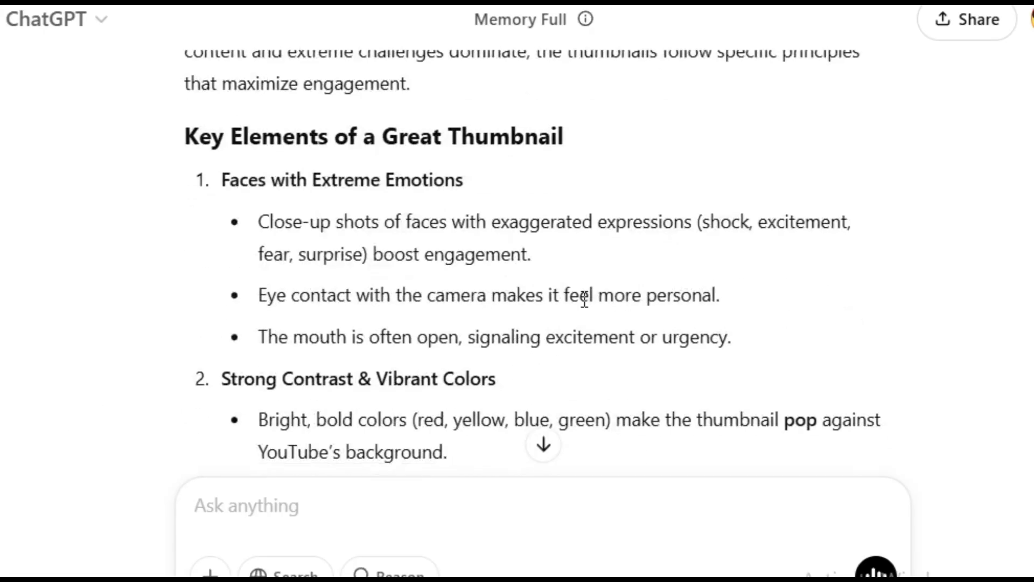
scroll(292, 309, down, 3)
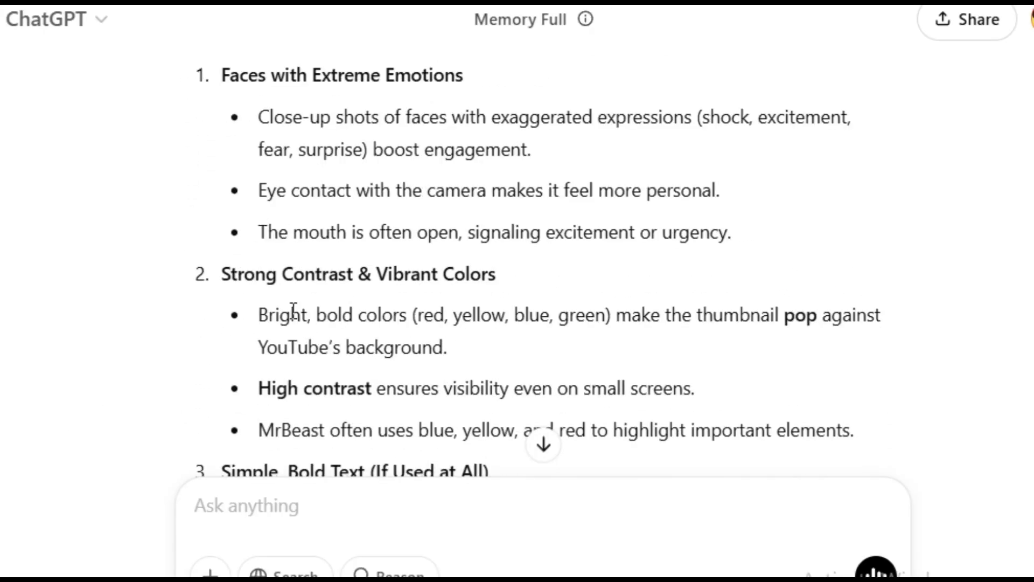
scroll(294, 310, down, 3)
scroll(456, 295, down, 1)
scroll(457, 294, down, 2)
scroll(456, 295, down, 3)
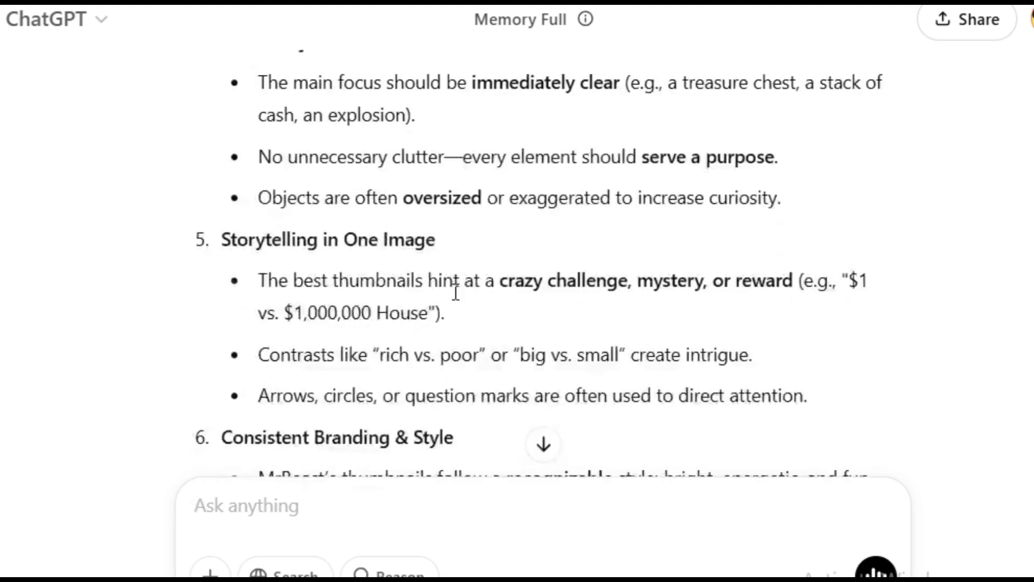
scroll(455, 293, down, 2)
scroll(455, 292, down, 2)
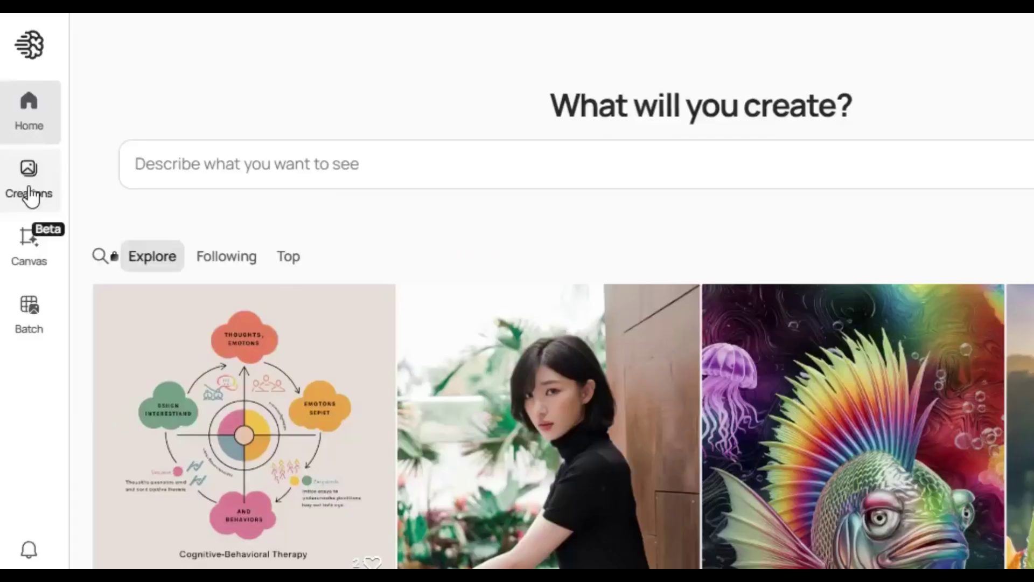
Step: From Creations, paste the faceless-money thumbnail prompt with bold 'Earn $$$ Without Showing Your Face' text
click(31, 197)
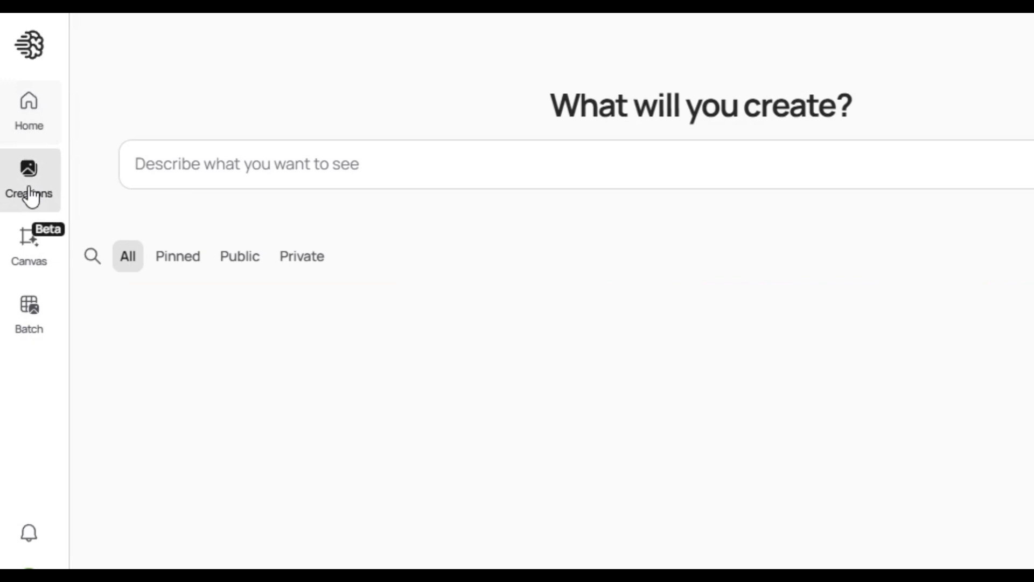
click(224, 163)
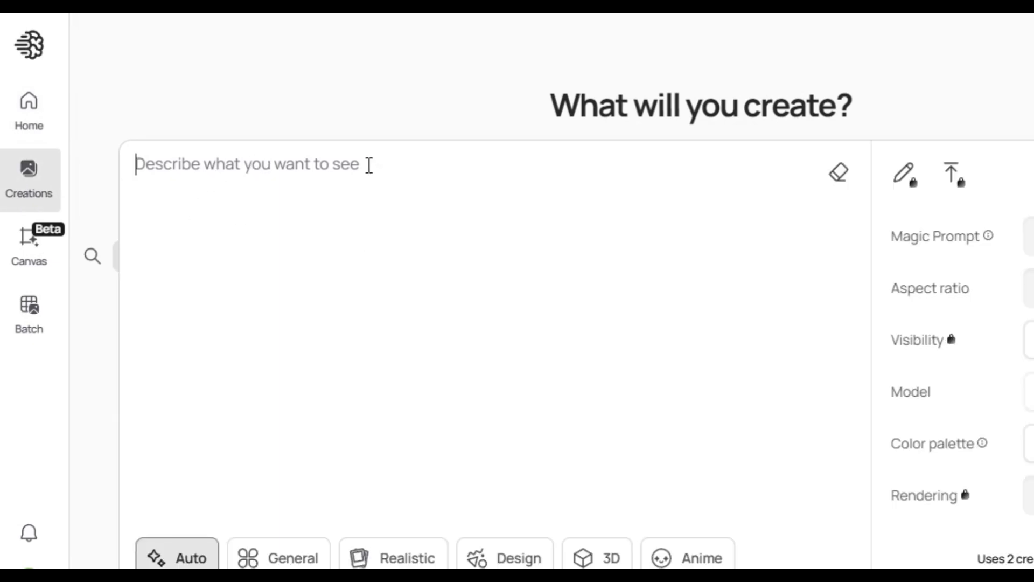
text(on the right side: Person with a laptop covering the face, money floating around “Dark blue background, glowing dollar signs on the left side with a readable, simple black and white bold text "Earn $$$ Without Showing Your Face")
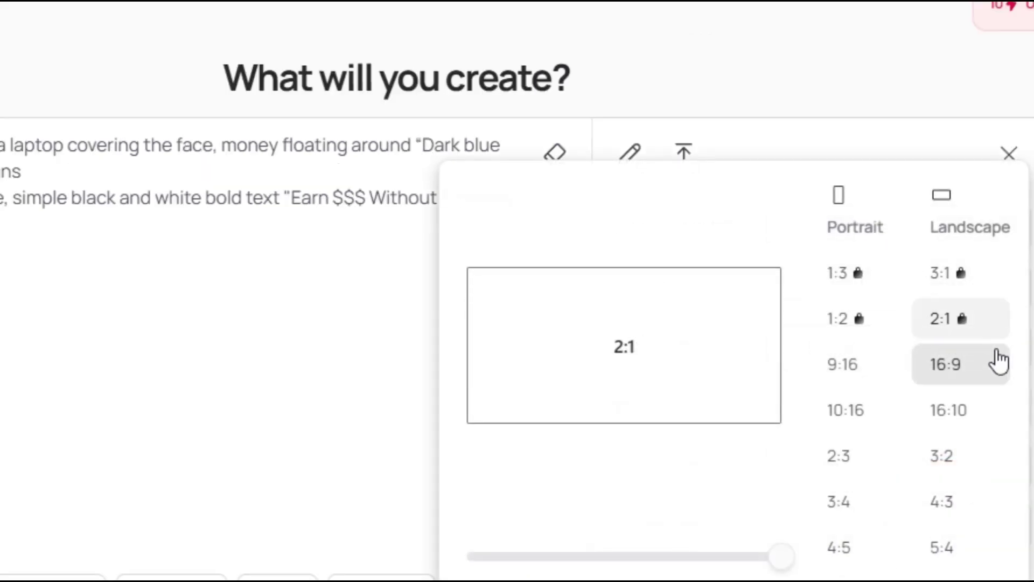
Step: Choose the 16:9 Landscape aspect ratio and the 2.0 (latest) model
click(997, 365)
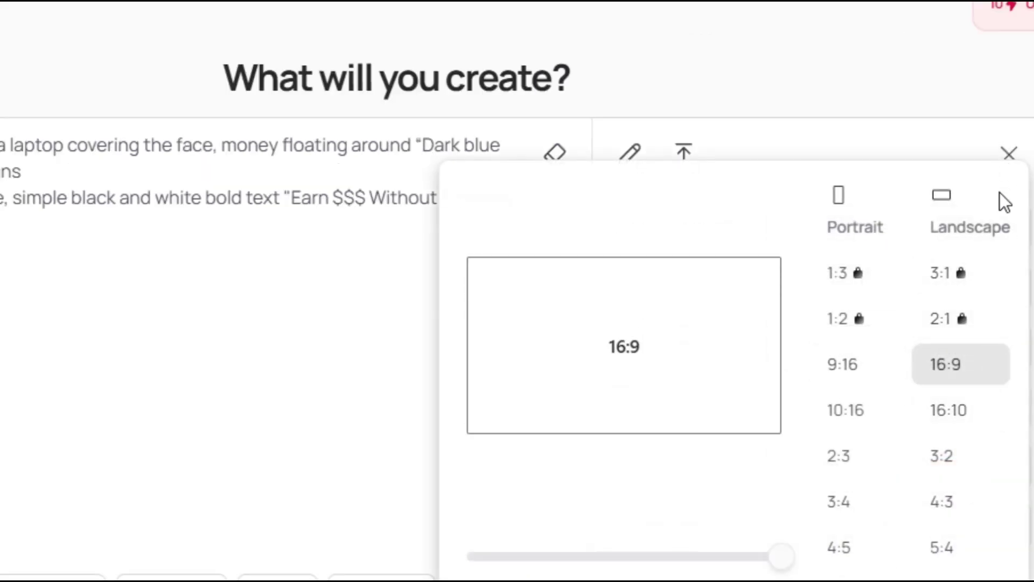
click(1006, 336)
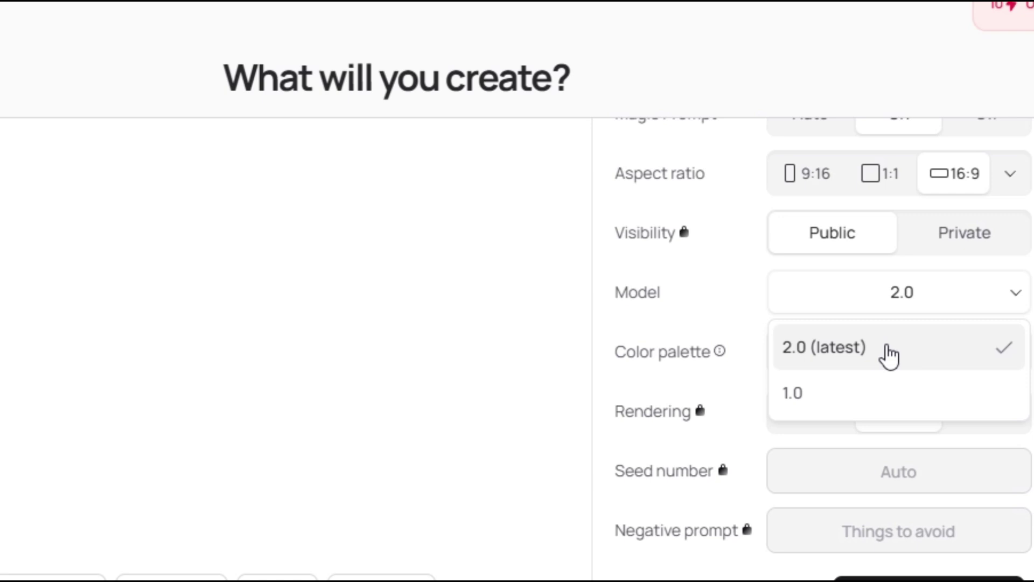
click(886, 356)
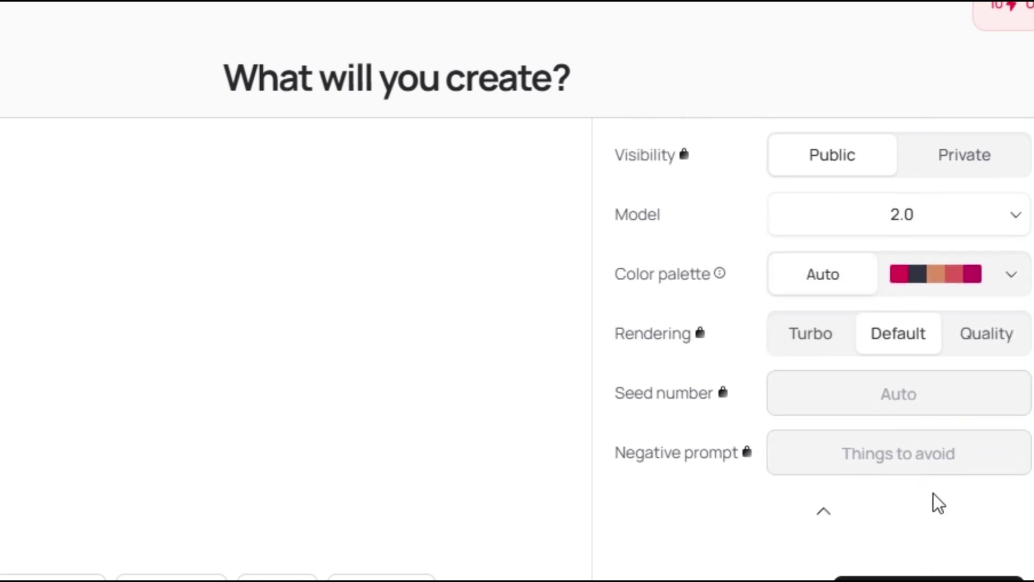